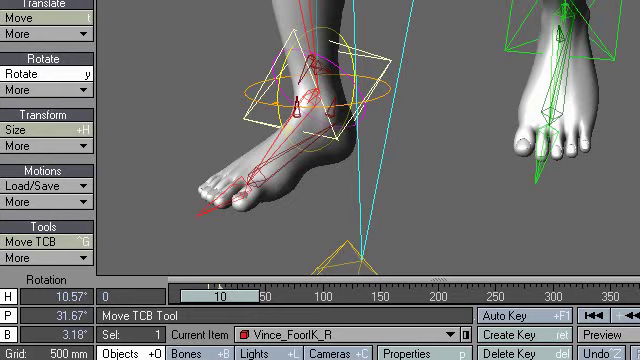
- Switch Vince_FoorIK_R to the Move tool to display its Position values
key(t)
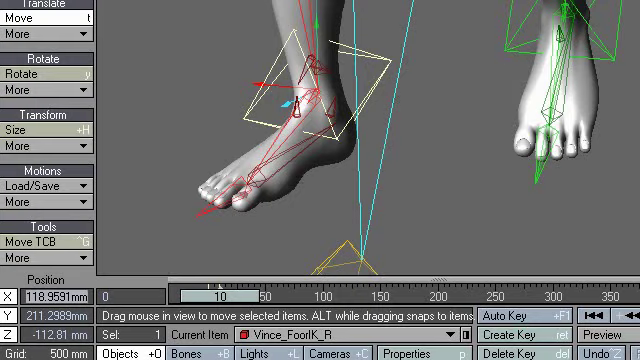
- Set Vince_FoorIK_L's position to X -118.959, Y 211.2989, Z -112.81, checking against the right foot
click(508, 47)
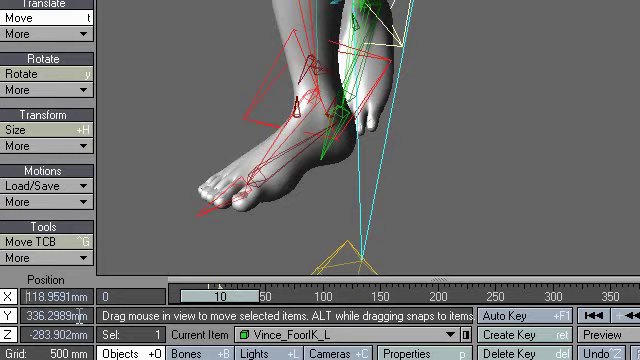
text(-118.9591)
key(Return)
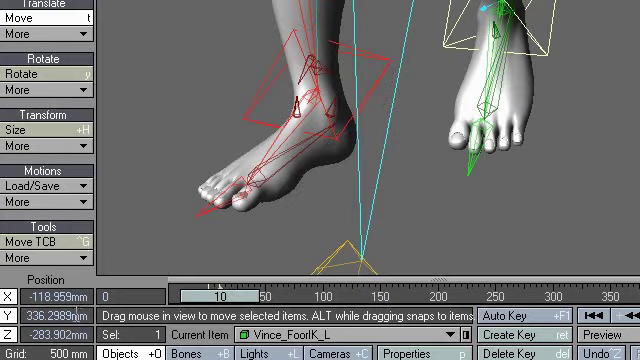
click(256, 90)
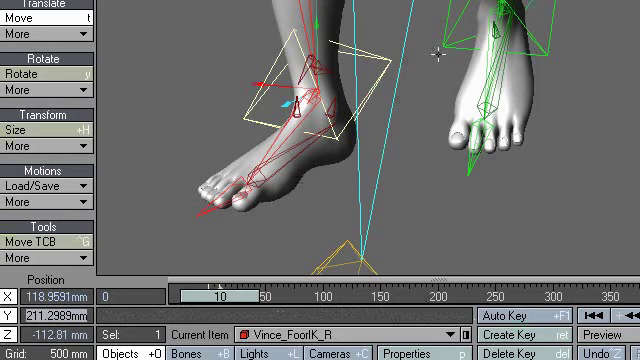
click(425, 101)
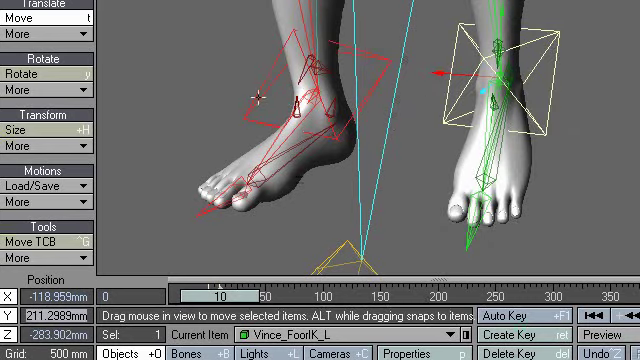
click(255, 95)
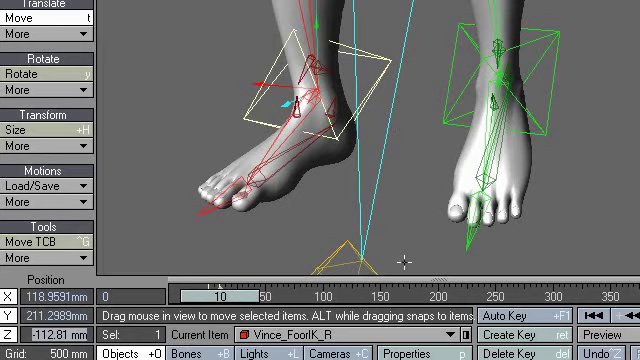
click(447, 121)
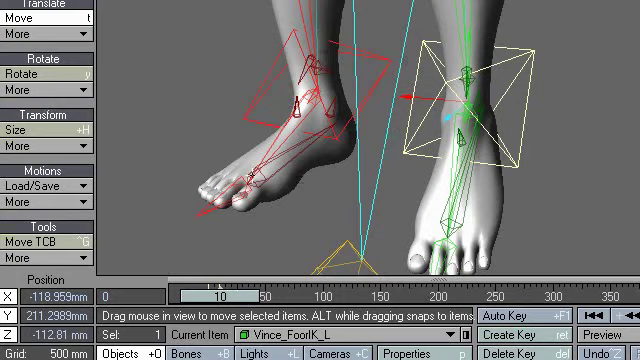
- Key the left foot's position and set its heading to -10.57°, mirroring the right foot
key(Return)
key(Return)
key(y)
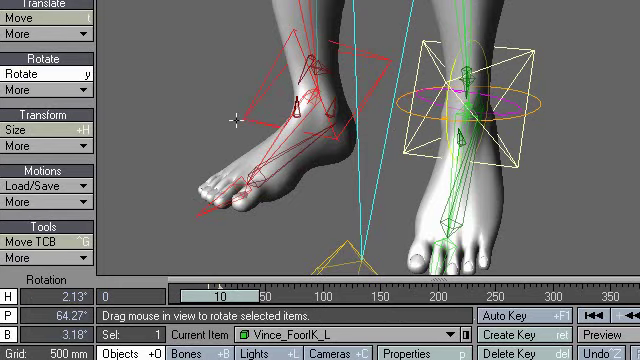
click(239, 111)
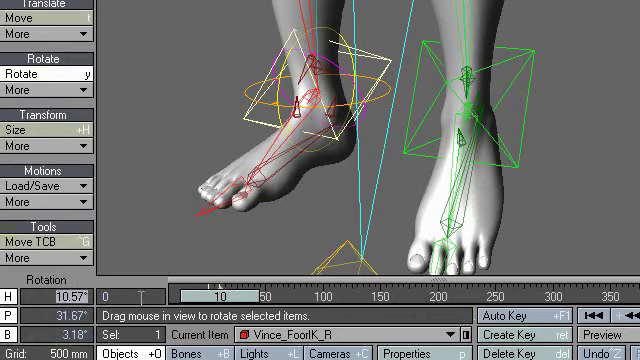
click(408, 122)
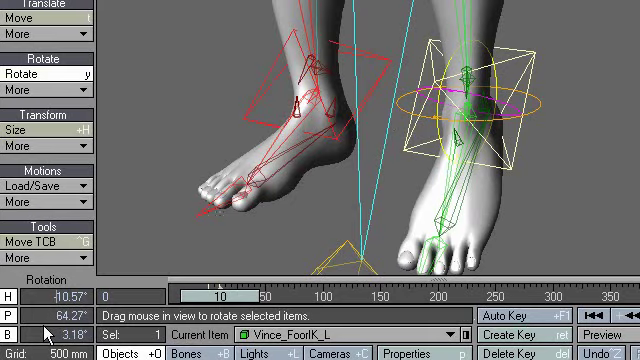
key(Return)
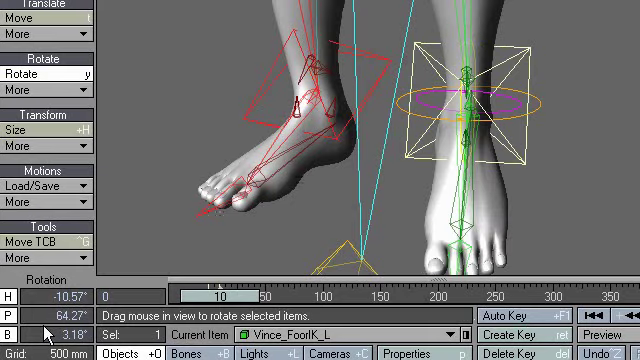
- Match the left foot's pitch to the right foot's 31.67° after rechecking it
click(243, 122)
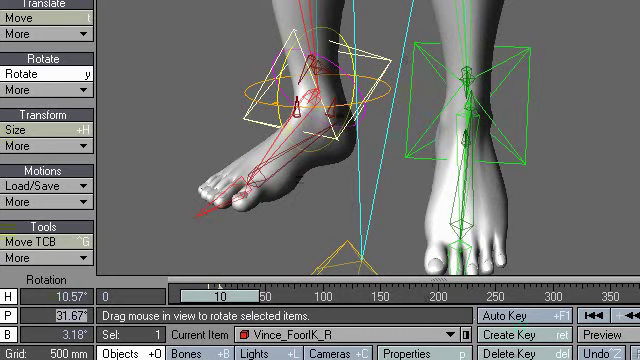
click(426, 124)
click(253, 145)
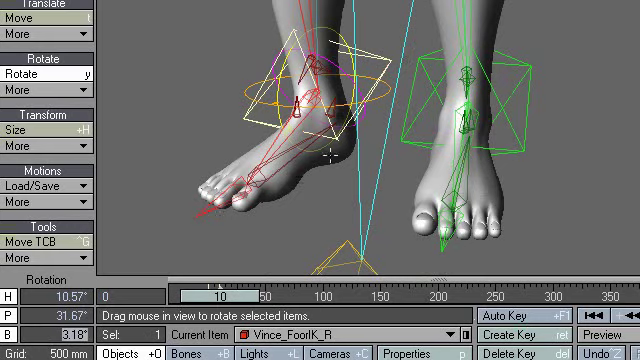
click(400, 133)
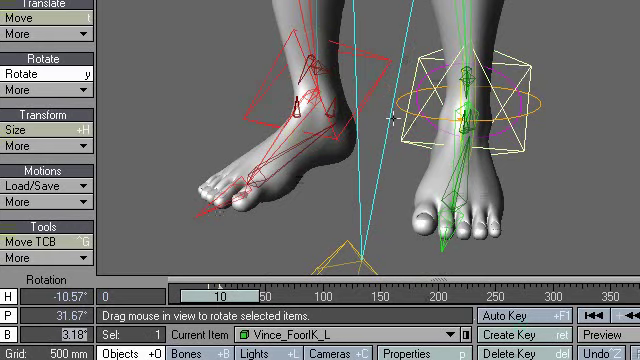
- Key the left foot's mirrored rotation and orbit the view to compare both feet
key(Return)
key(Return)
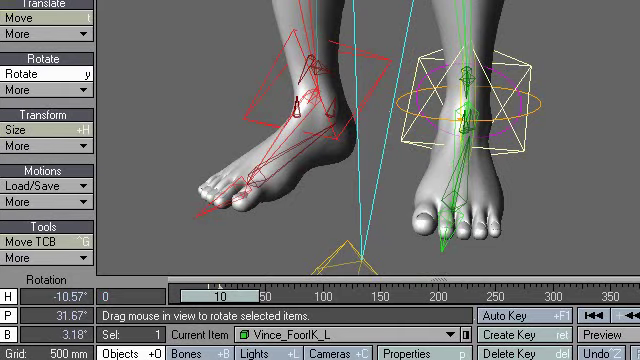
alt+drag(240, 10, 262, 8)
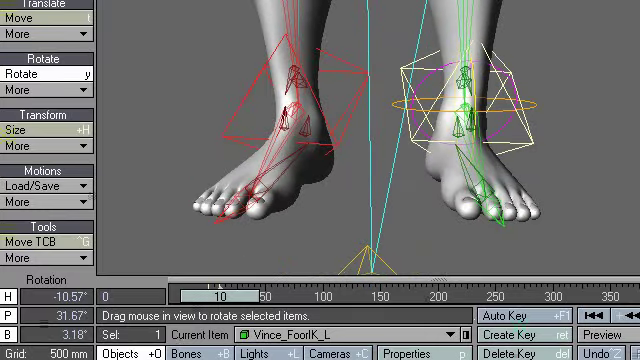